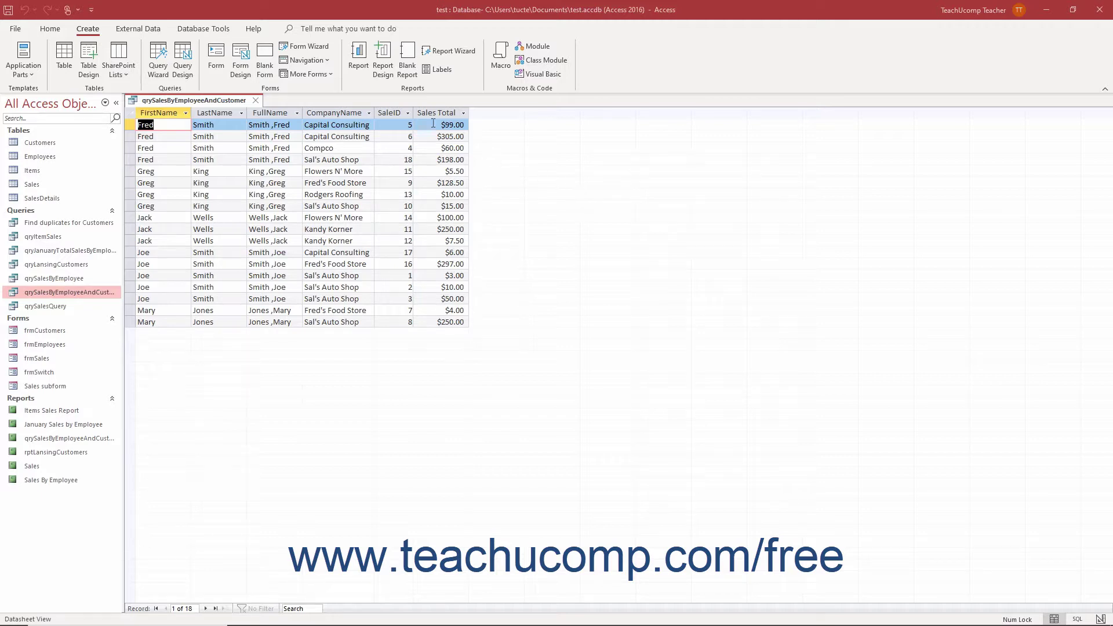
# - Create a blank report in Design view and locate the Chart control in the Controls gallery
pyautogui.click(391, 82)
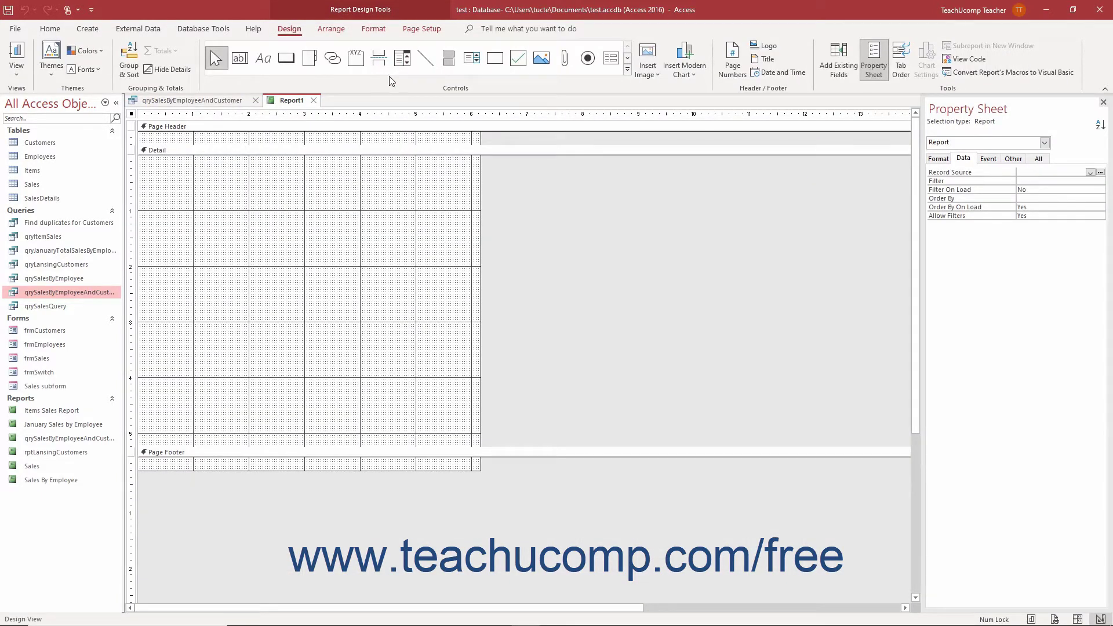
pyautogui.click(625, 71)
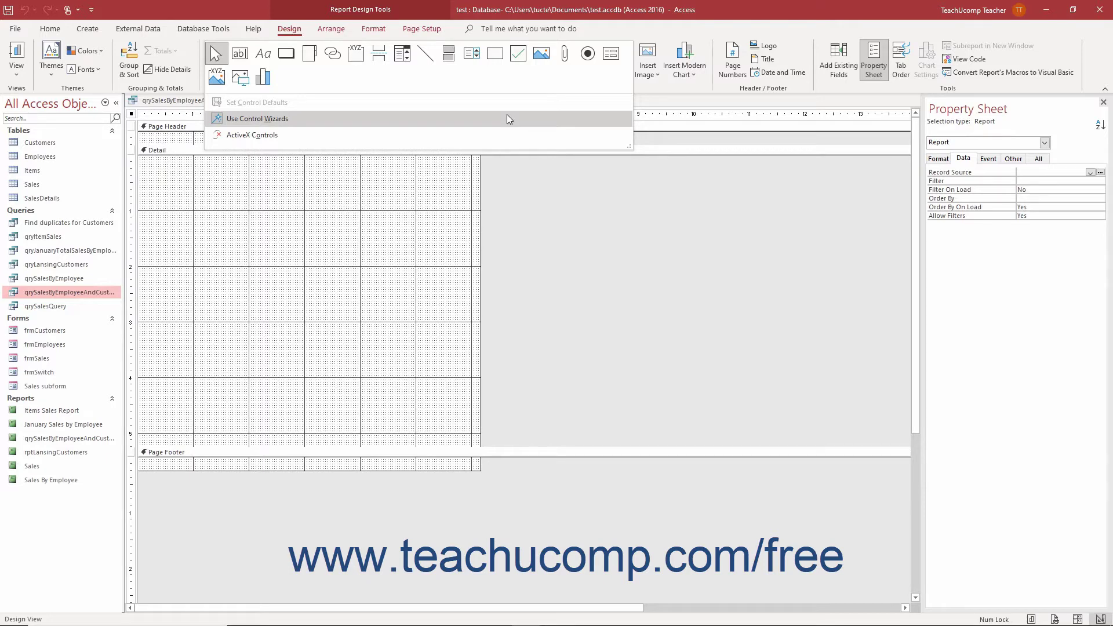
pyautogui.click(642, 35)
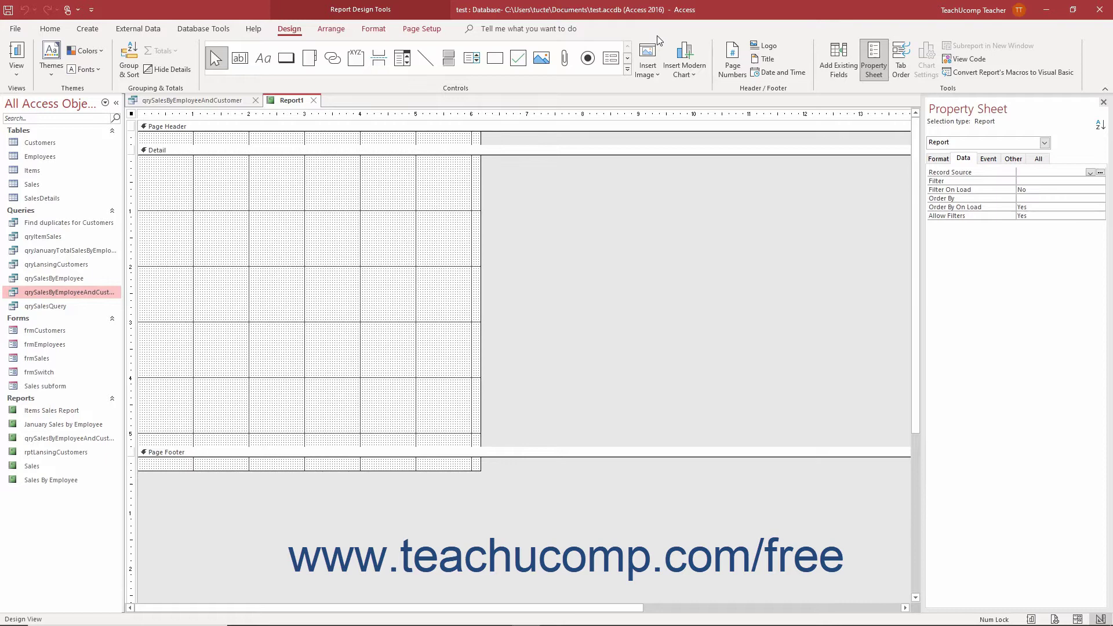
pyautogui.click(629, 61)
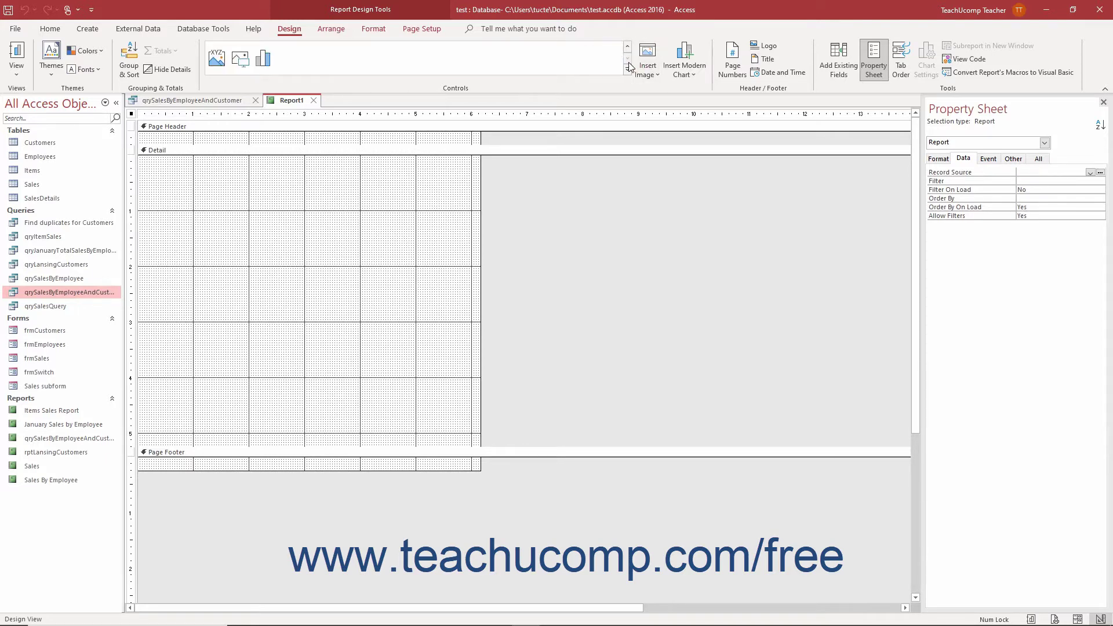
# - Draw a chart control filling the report's Detail section
pyautogui.click(272, 65)
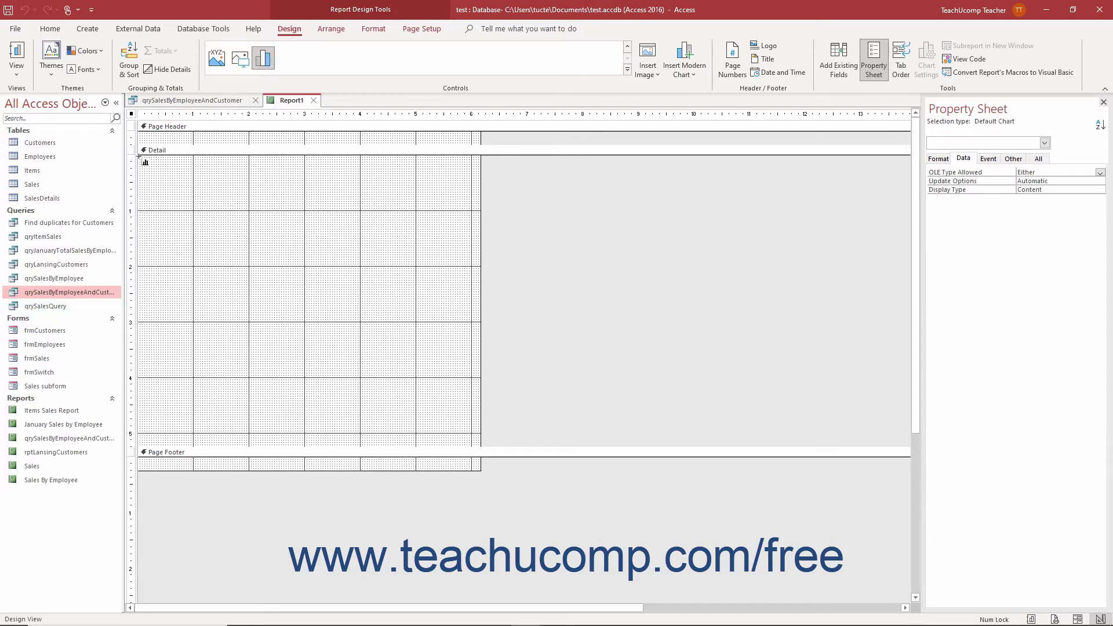
pyautogui.moveTo(139, 156); pyautogui.dragTo(481, 448)
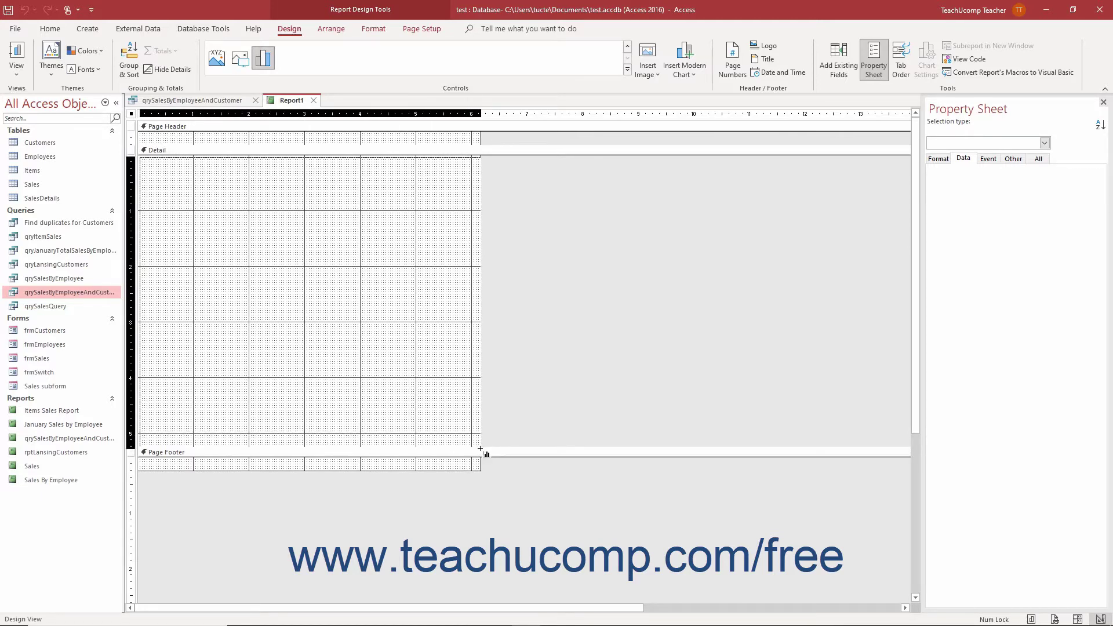
pyautogui.moveTo(480, 449); pyautogui.dragTo(480, 448)
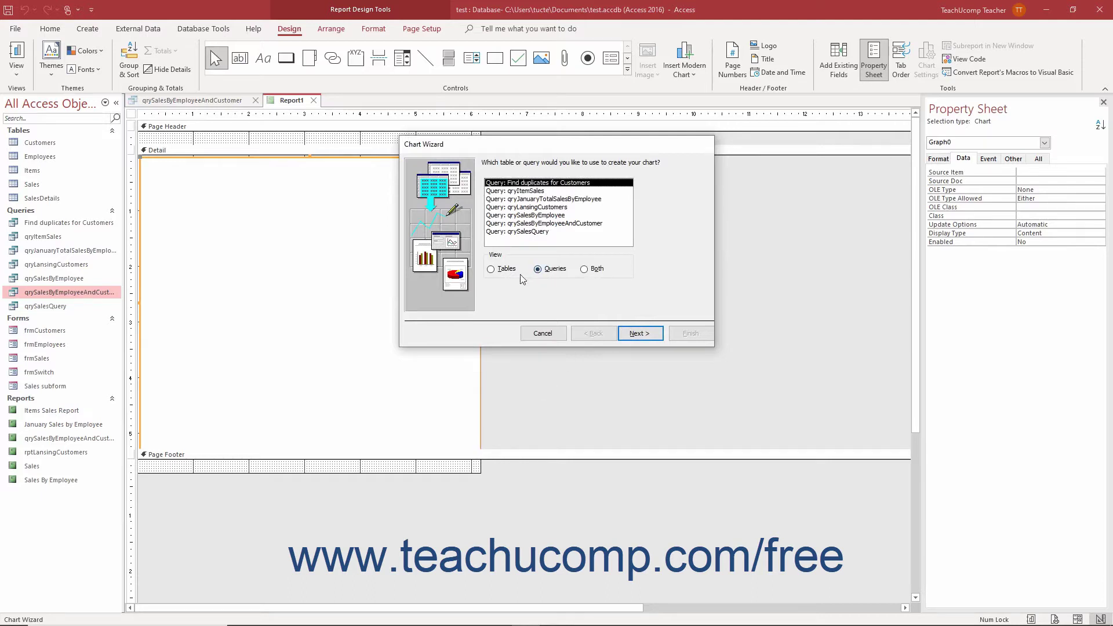
# - Base the chart on the qrySalesByEmployeeAndCustomer query
pyautogui.click(505, 271)
pyautogui.click(544, 272)
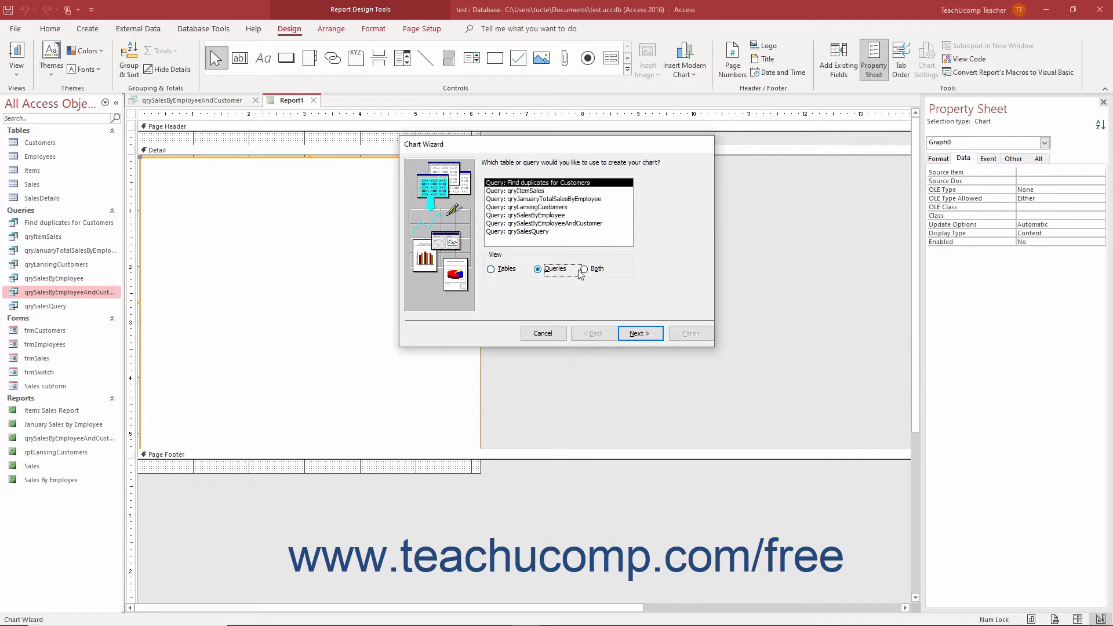
pyautogui.click(585, 271)
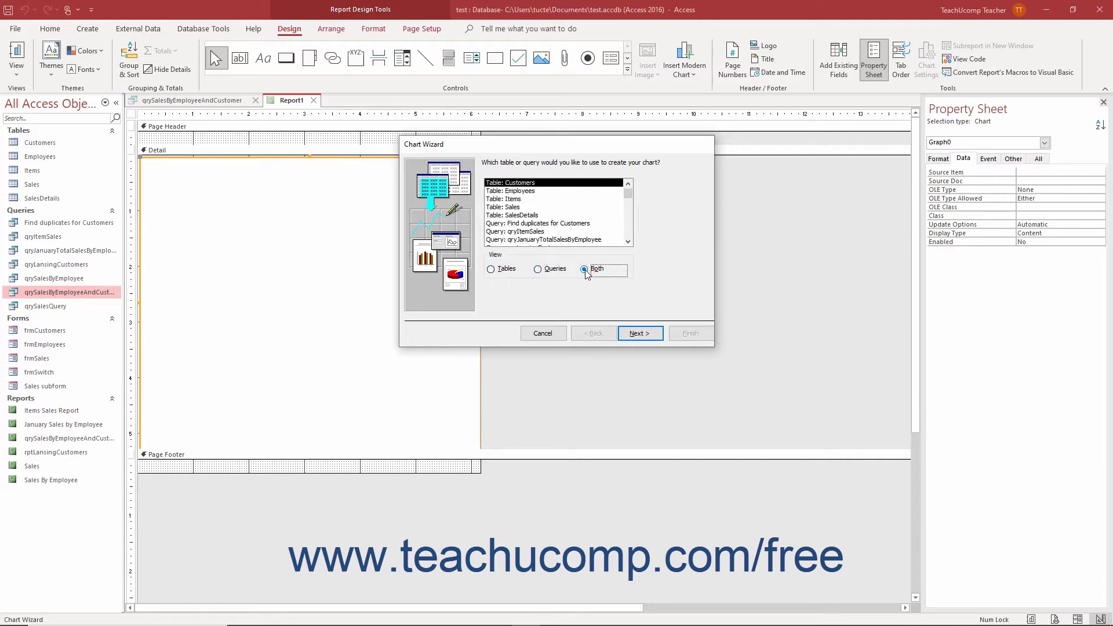
pyautogui.click(540, 271)
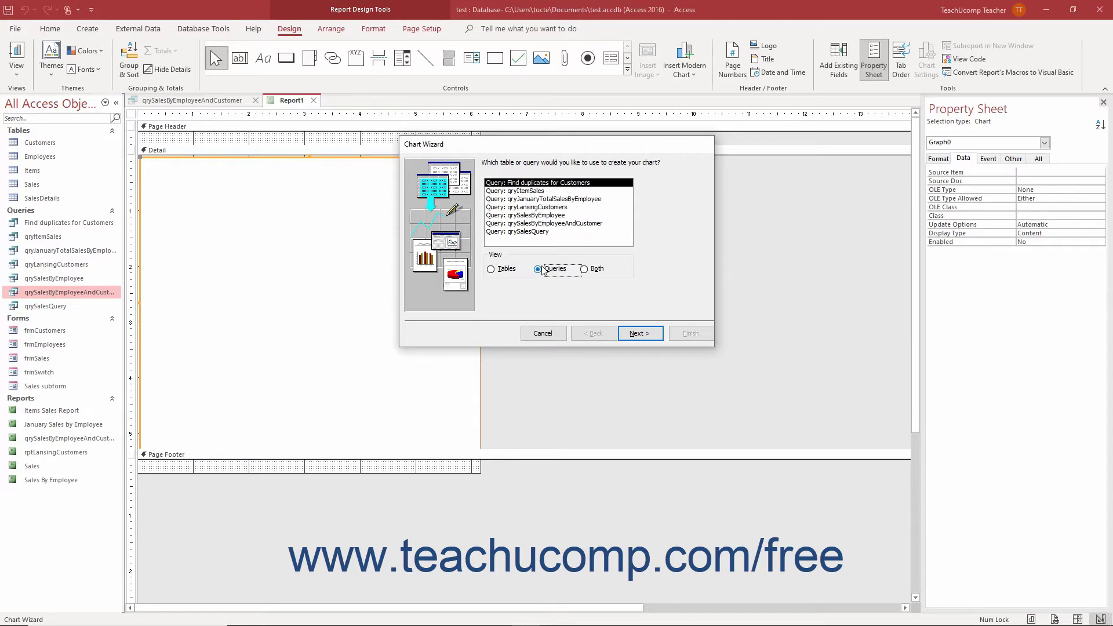
pyautogui.click(548, 224)
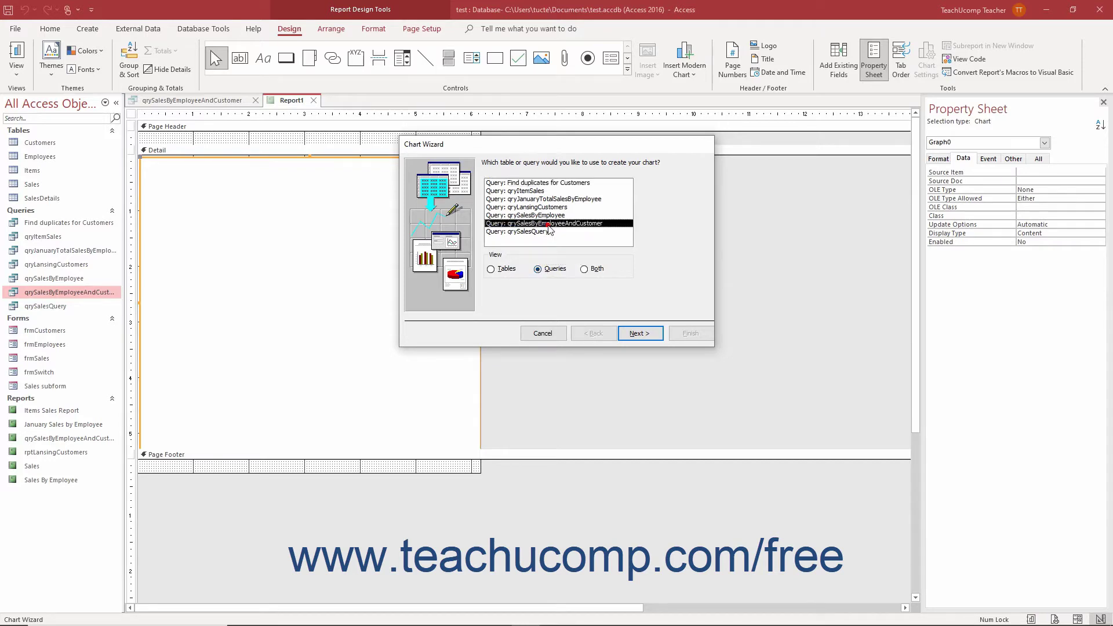
pyautogui.click(632, 336)
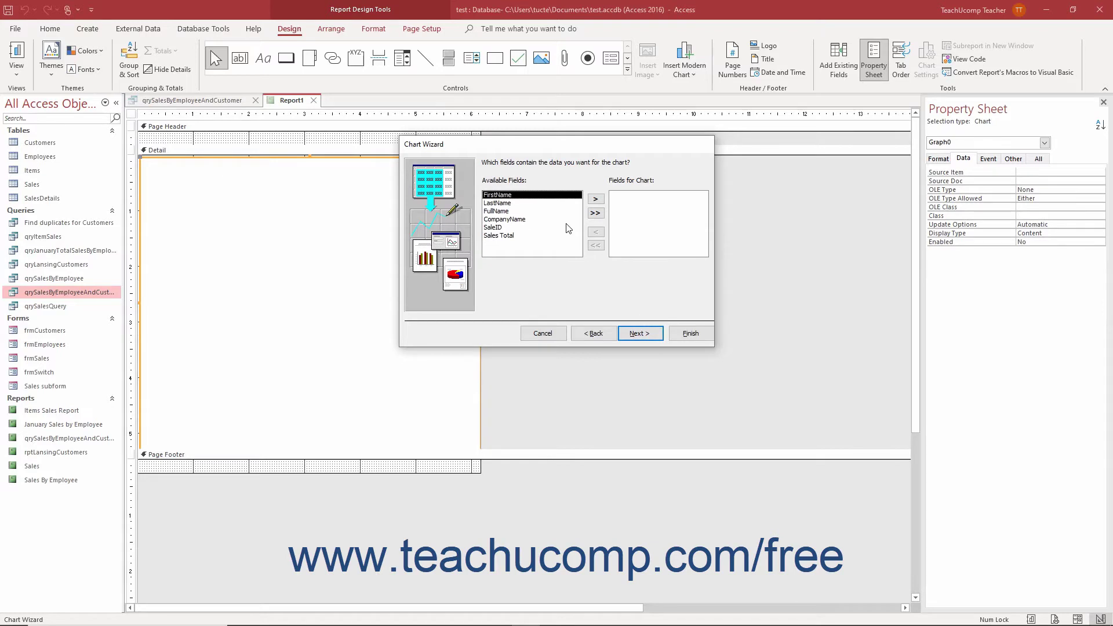
# - Add FullName, CompanyName and Sales Total as the chart's fields
pyautogui.click(536, 211)
pyautogui.click(595, 199)
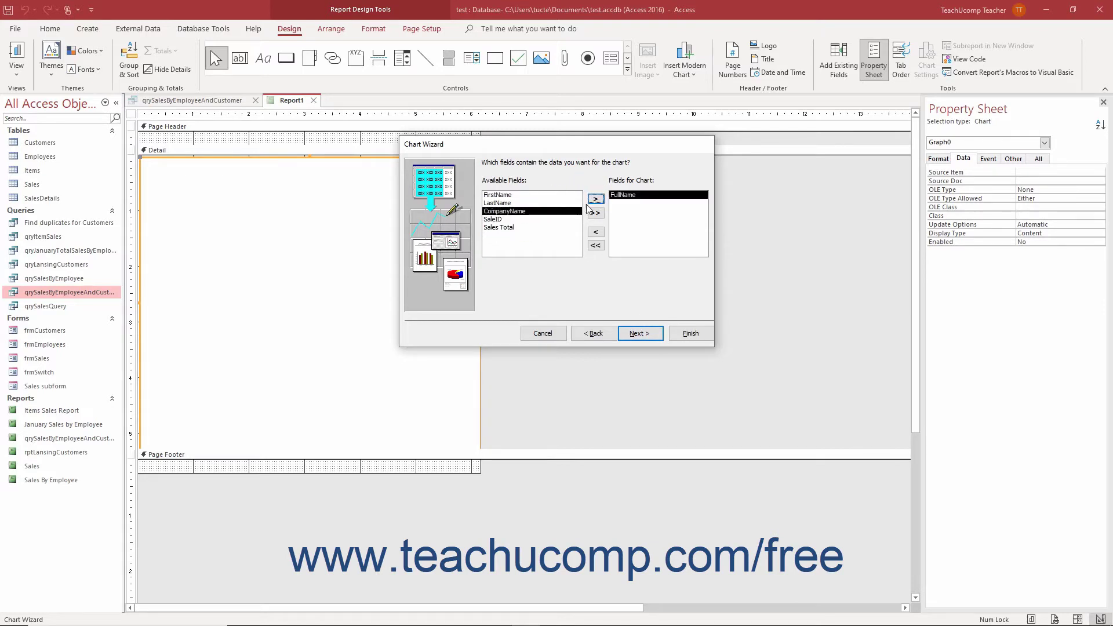
pyautogui.click(595, 199)
pyautogui.click(525, 220)
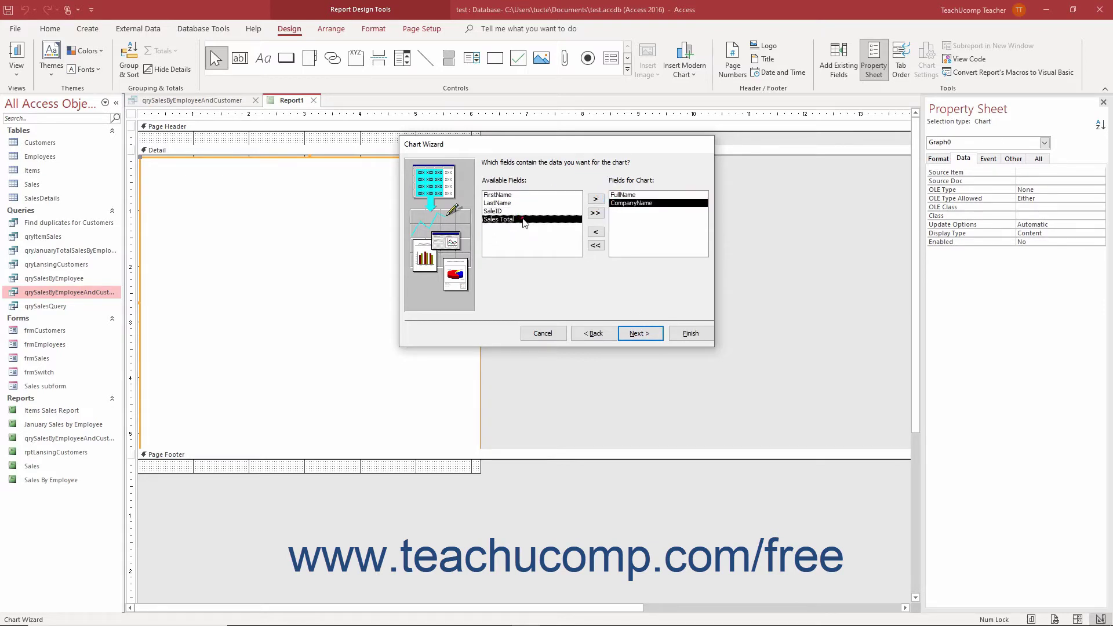
pyautogui.click(596, 200)
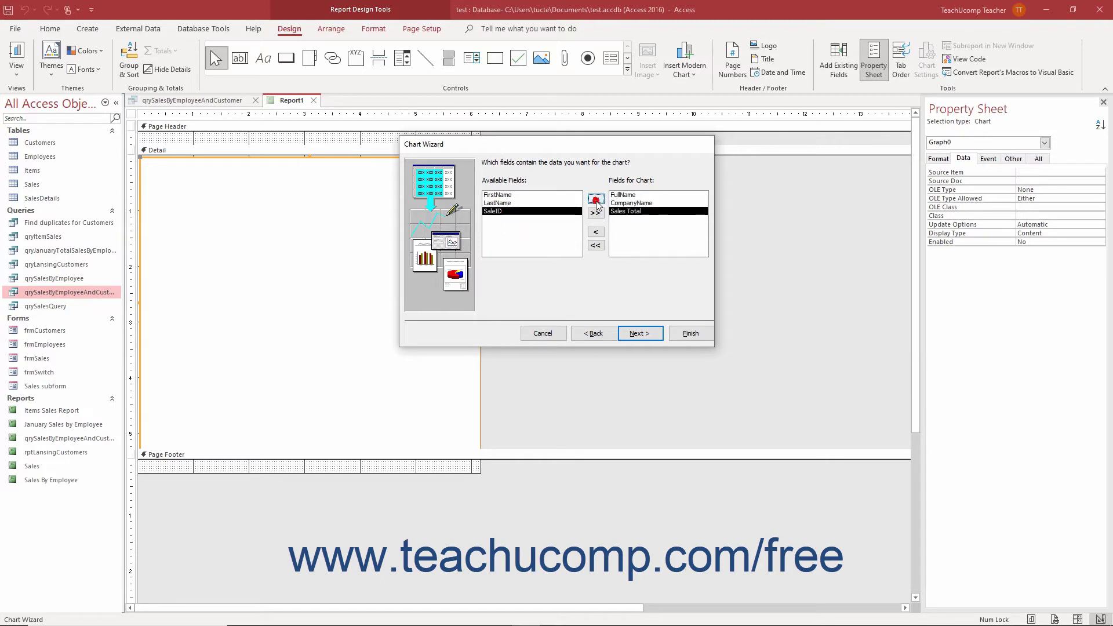
pyautogui.click(637, 334)
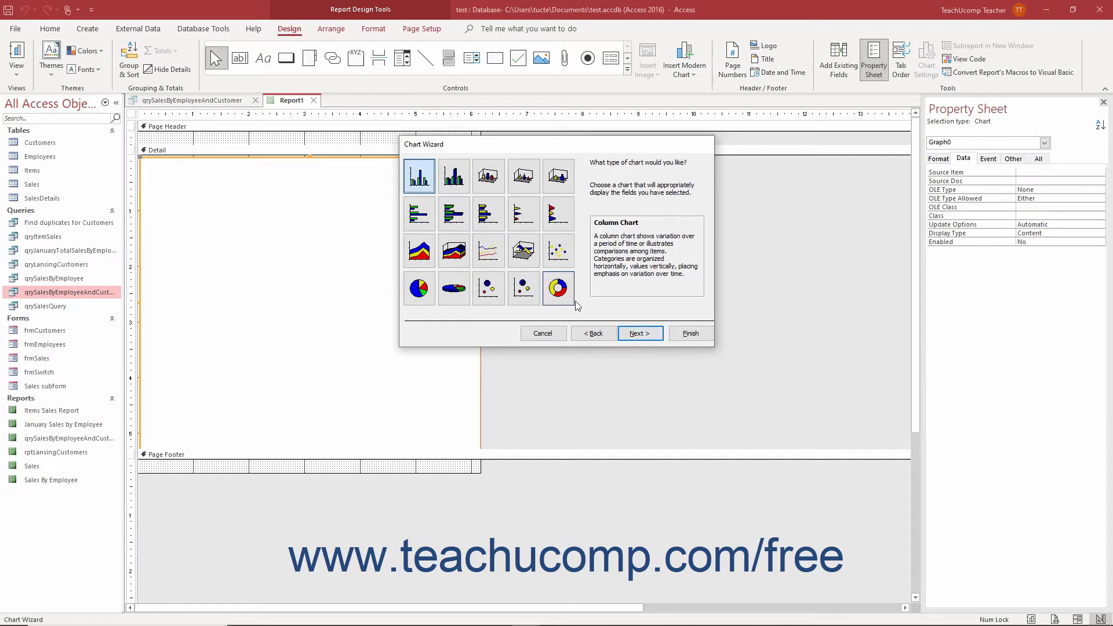
# - Keep Column Chart and lay out summed Sales Total by FullName, with CompanyName as series
pyautogui.click(631, 334)
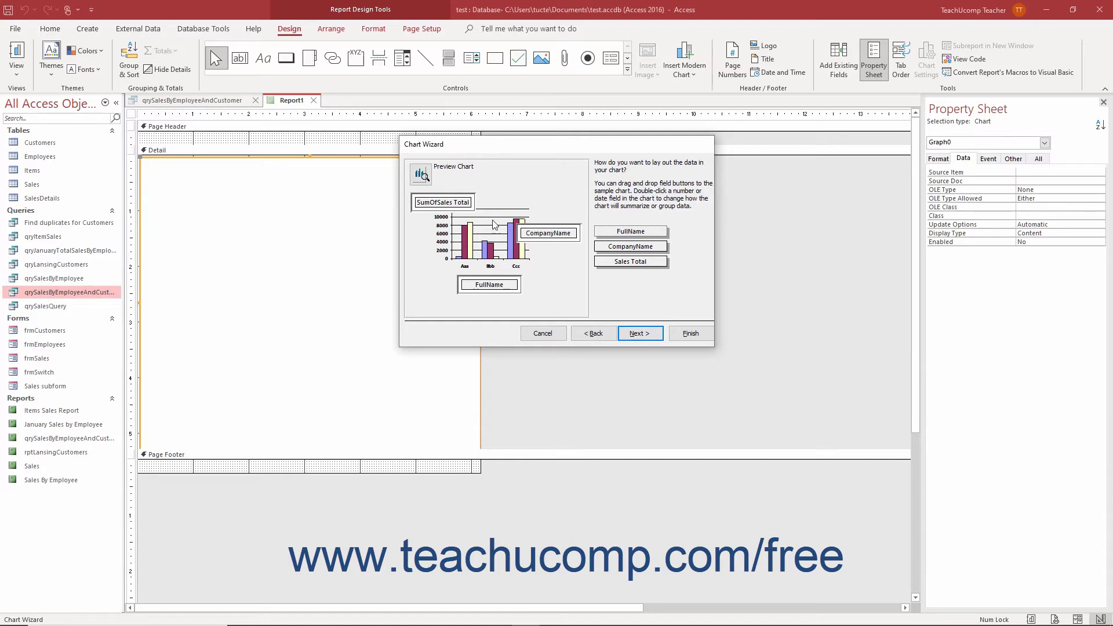
pyautogui.doubleClick(465, 208)
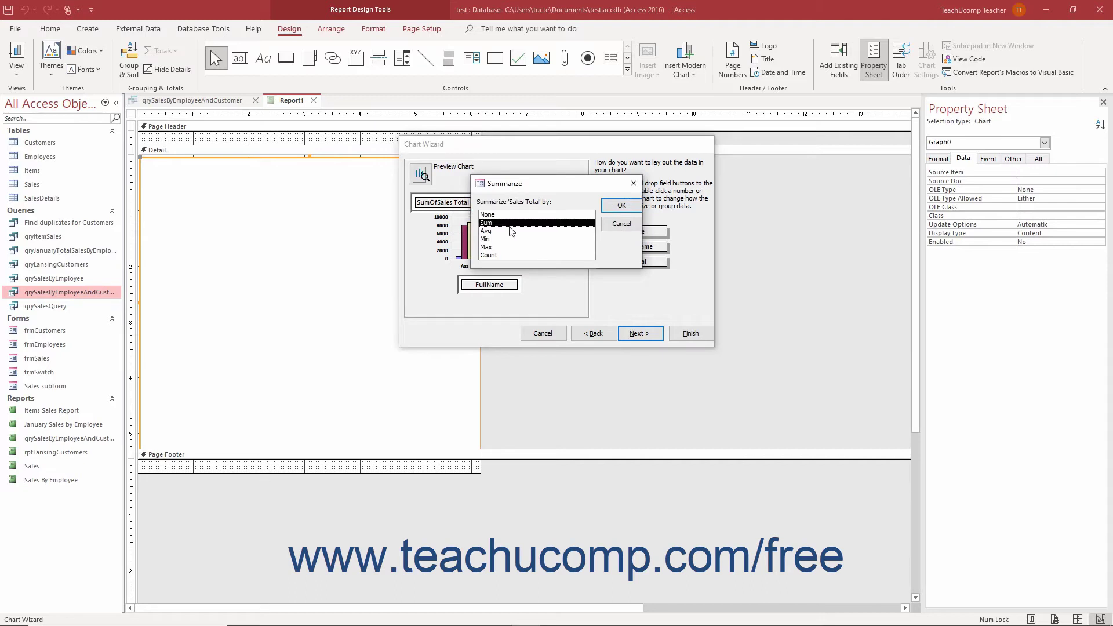
pyautogui.click(619, 208)
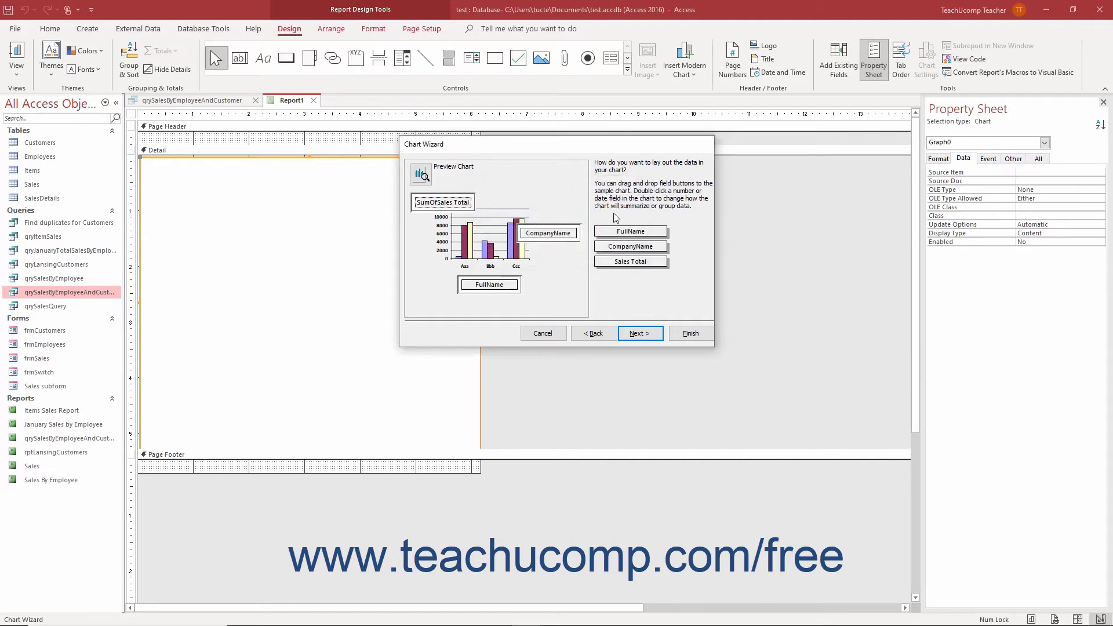
pyautogui.click(425, 178)
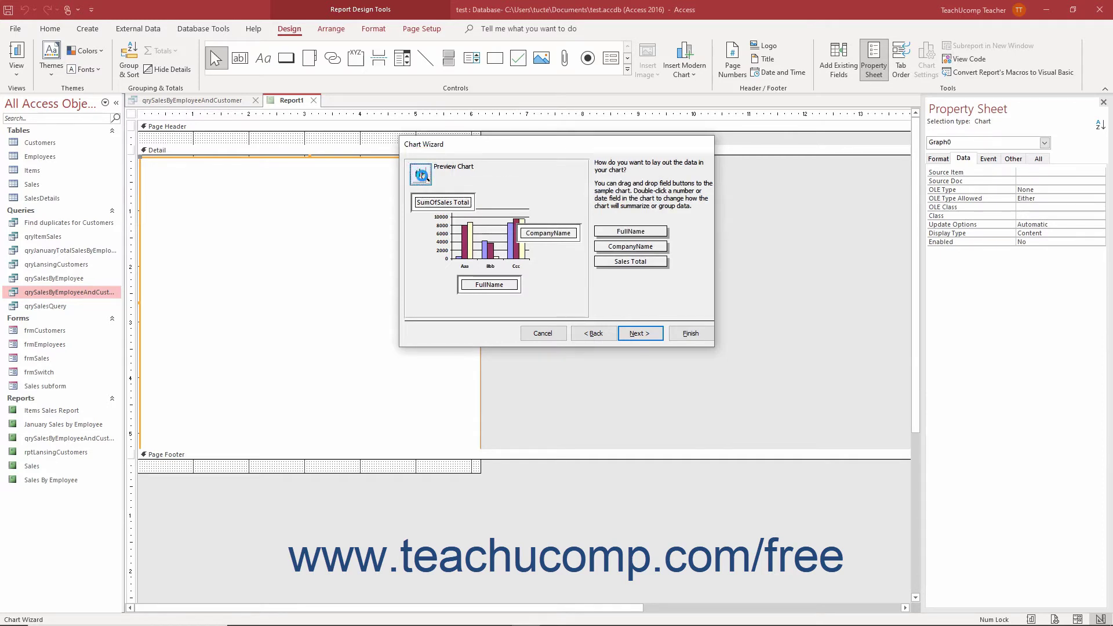
pyautogui.click(633, 192)
# - Title the chart 'Sales by Employee and Customer', keep the legend, and finish the wizard
pyautogui.click(631, 335)
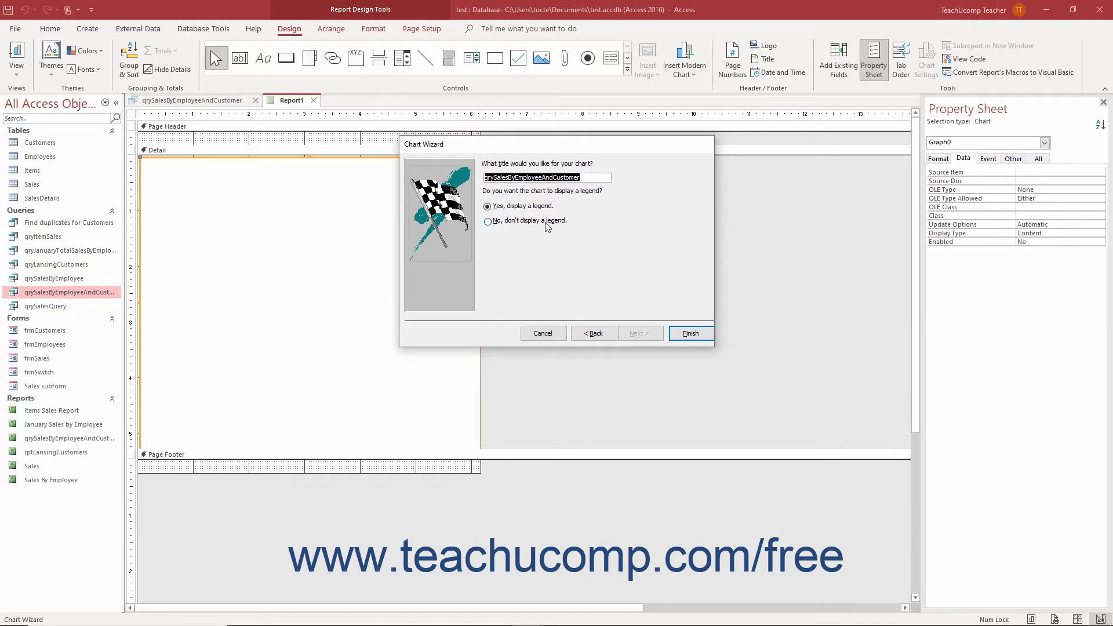
pyautogui.write('Sales by Employee and Customer')
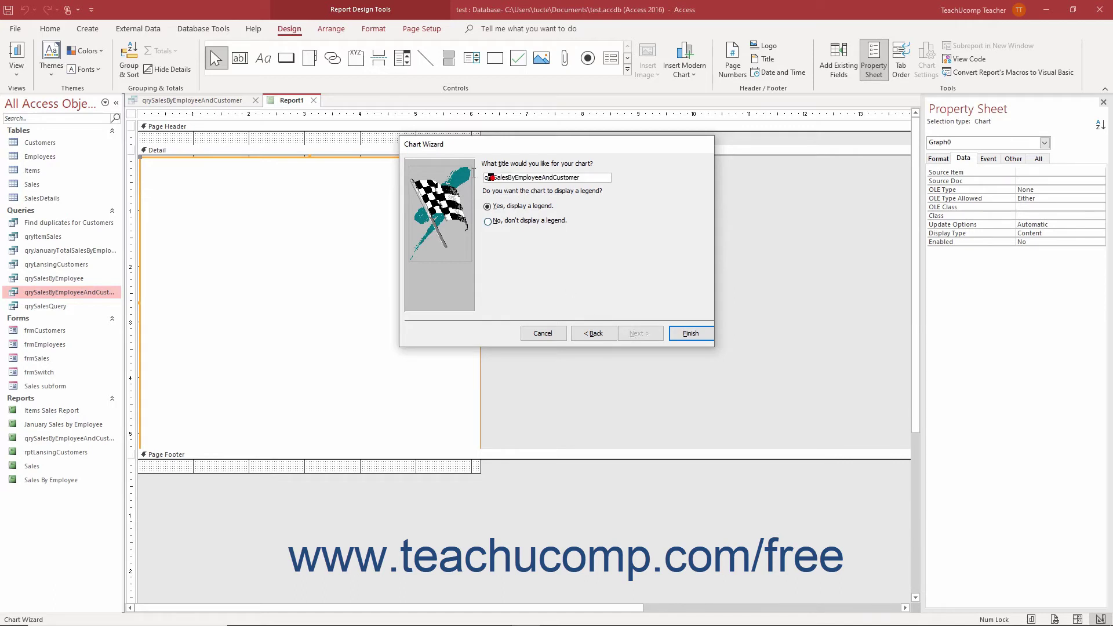
pyautogui.click(521, 208)
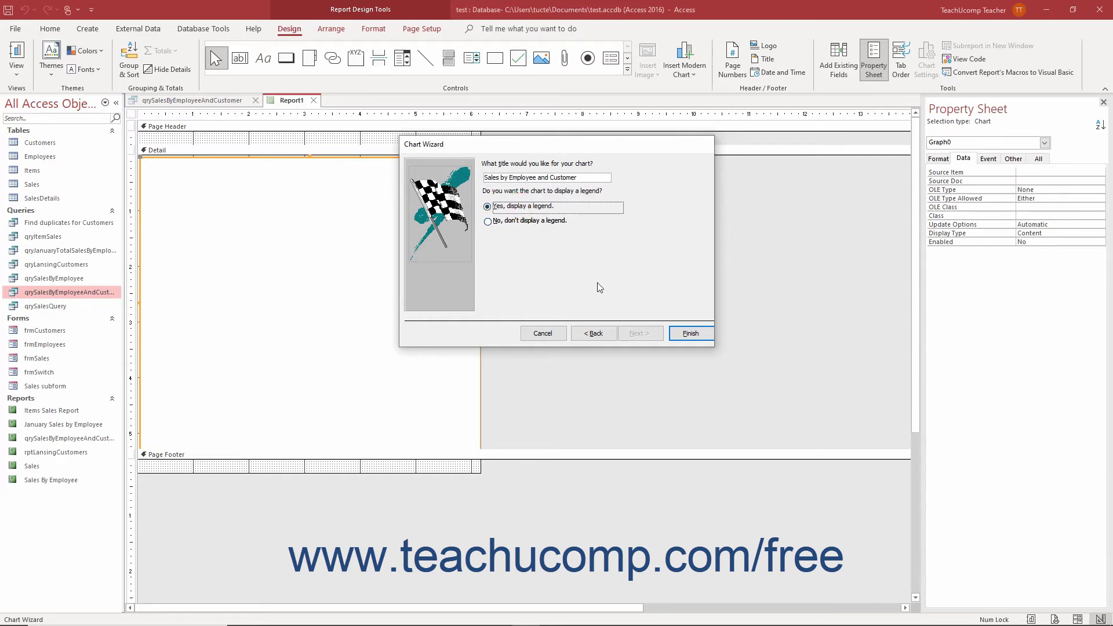
pyautogui.click(687, 333)
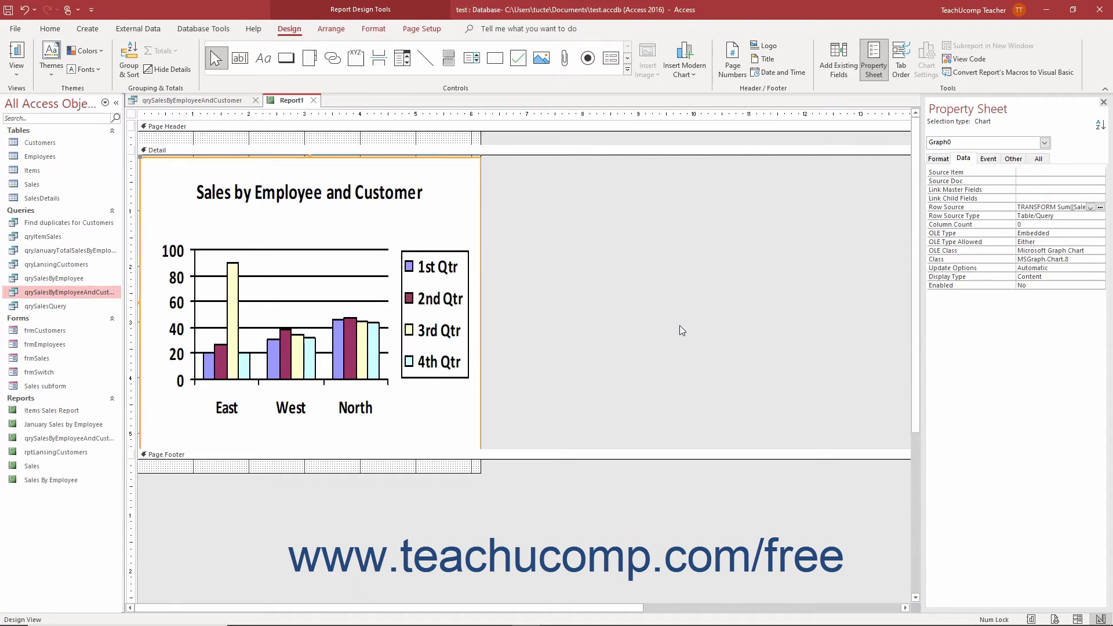
# - Enlarge the chart in Layout view so all names are readable, then return to Design view
pyautogui.click(16, 68)
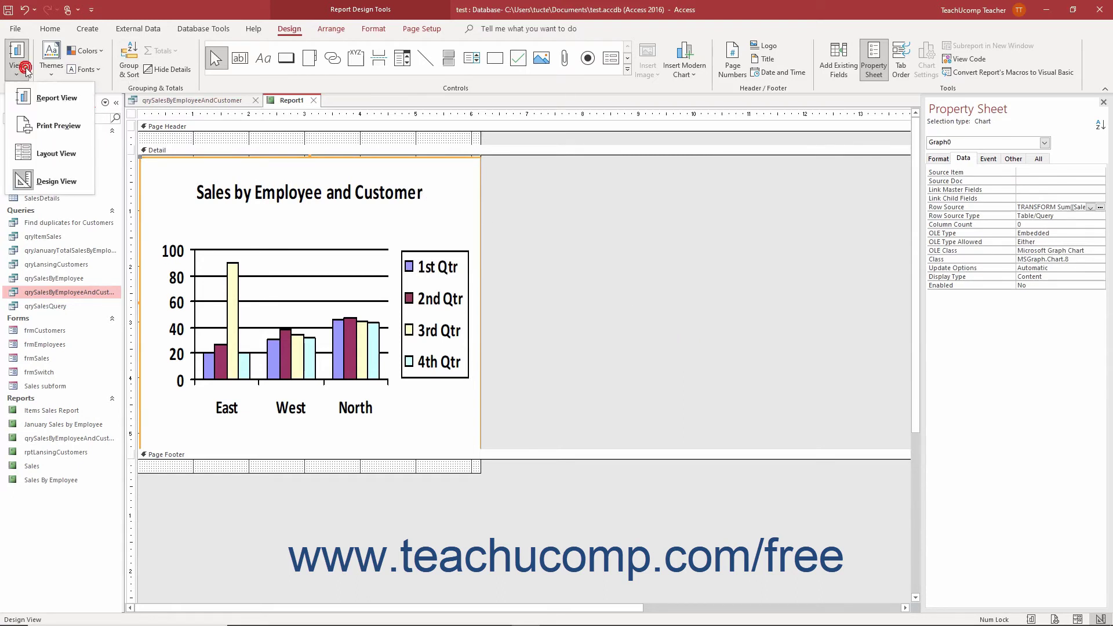
pyautogui.click(50, 152)
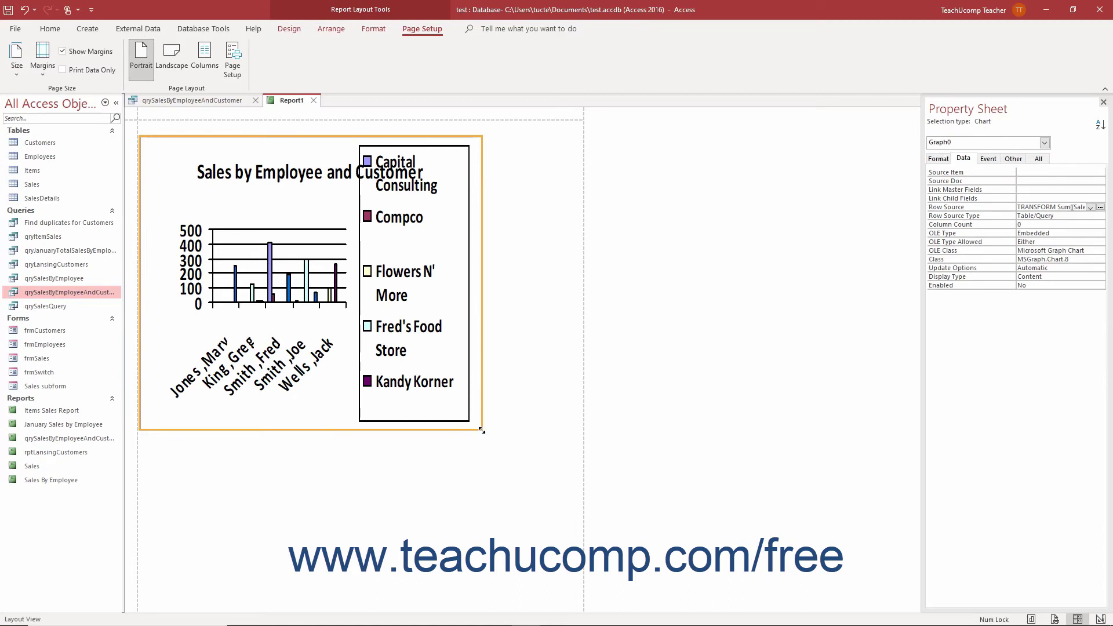
pyautogui.moveTo(481, 430); pyautogui.dragTo(577, 518)
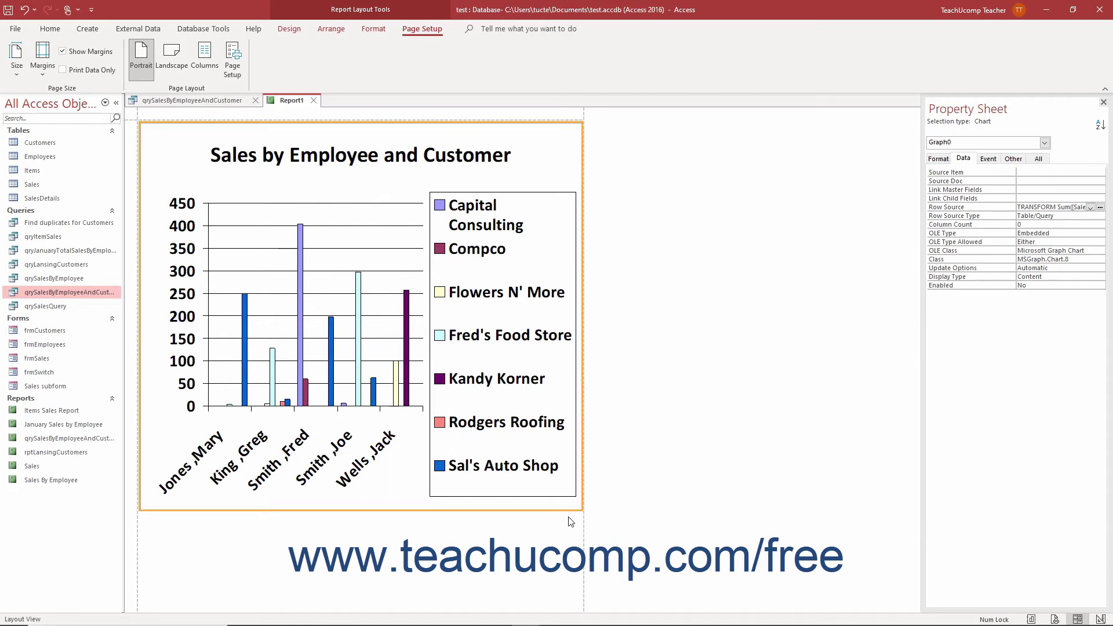
pyautogui.click(289, 28)
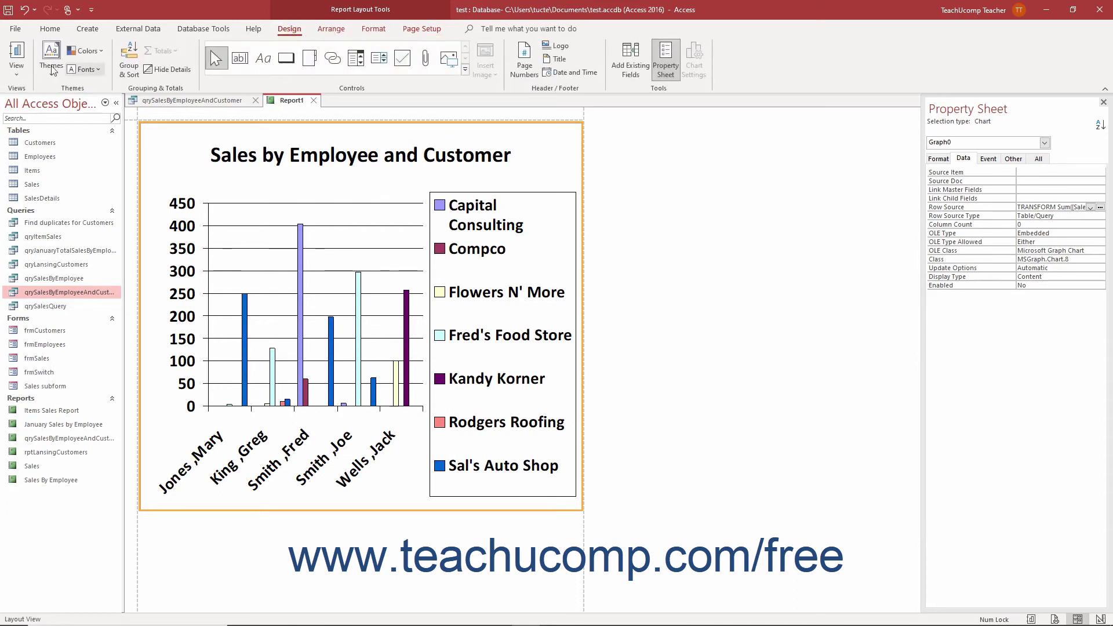
pyautogui.click(18, 70)
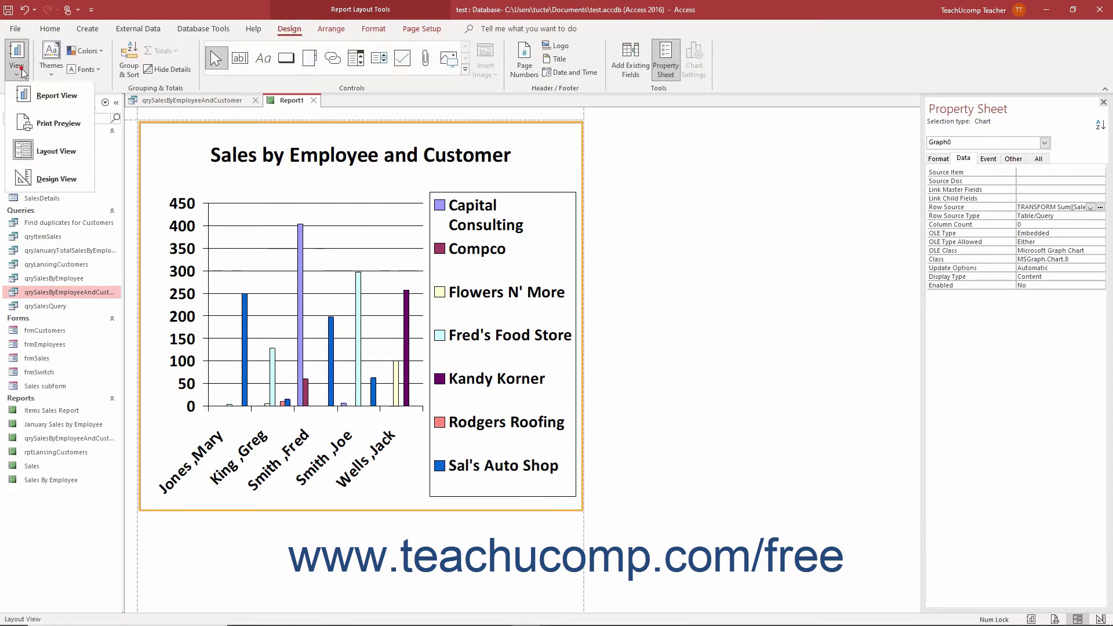
pyautogui.click(36, 180)
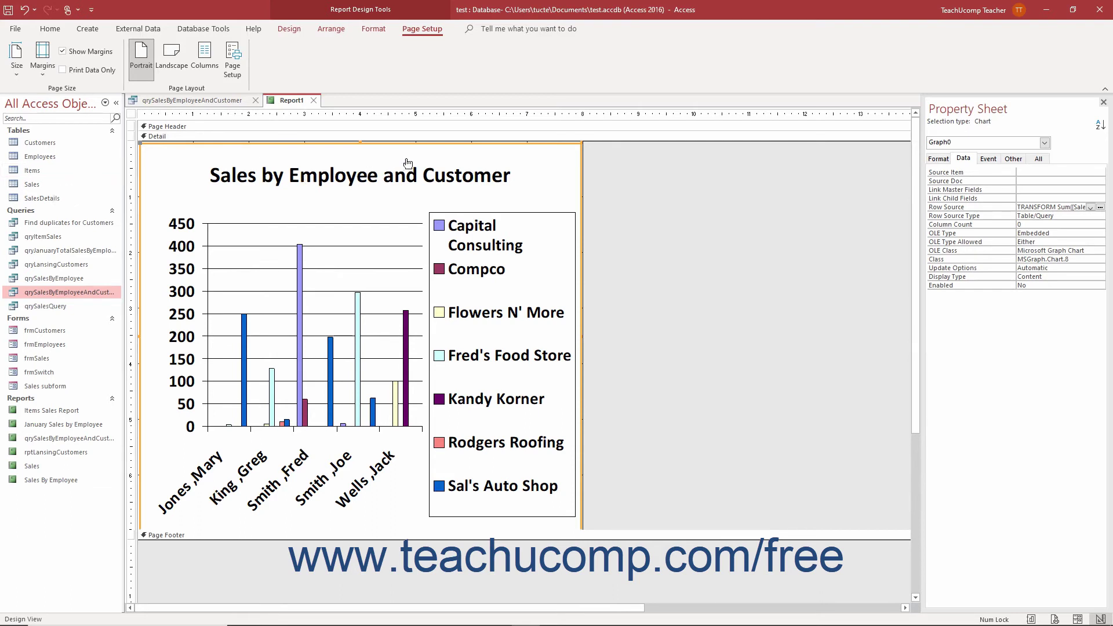
pyautogui.click(1004, 115)
pyautogui.click(971, 157)
pyautogui.click(1026, 206)
pyautogui.click(1101, 209)
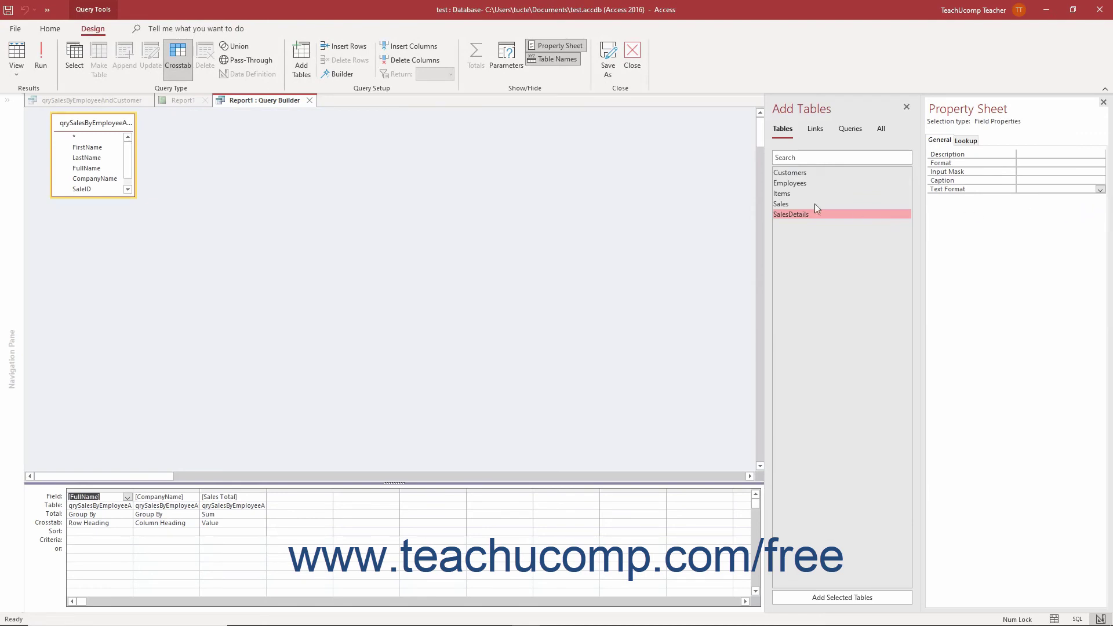
pyautogui.click(309, 100)
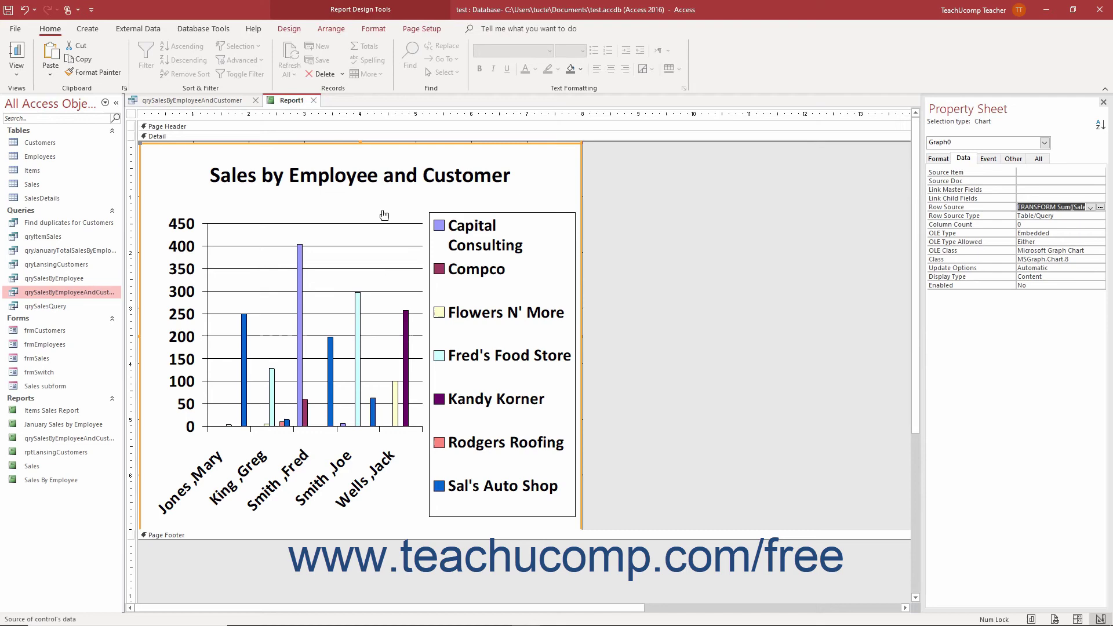
# - Recolour the Sal's Auto Shop series yellow in Microsoft Graph and return to the report
pyautogui.doubleClick(383, 214)
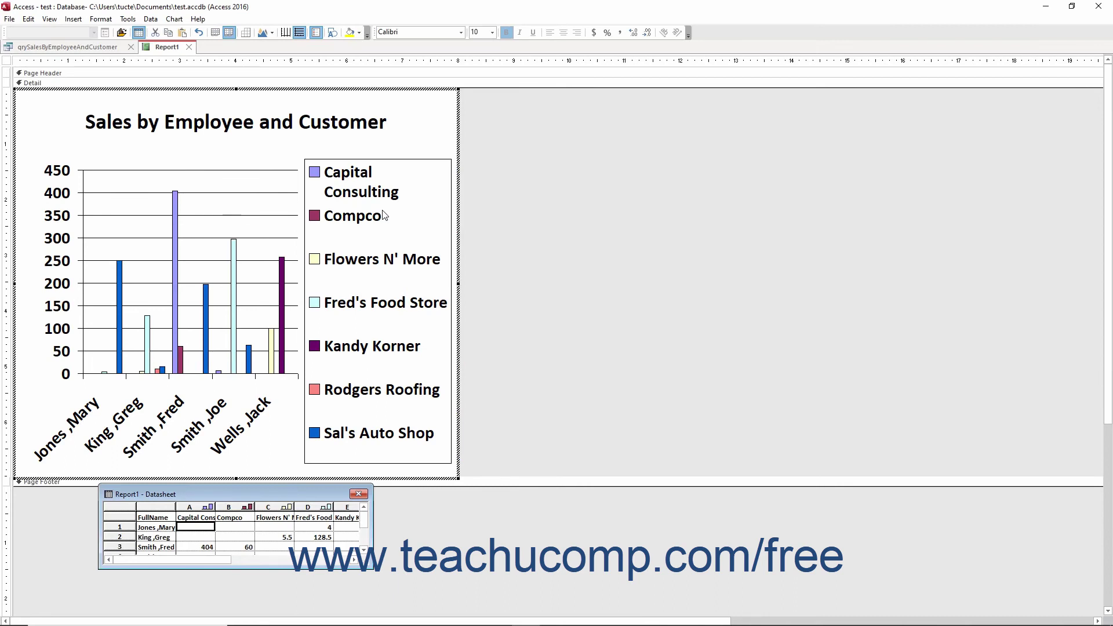
pyautogui.click(118, 293)
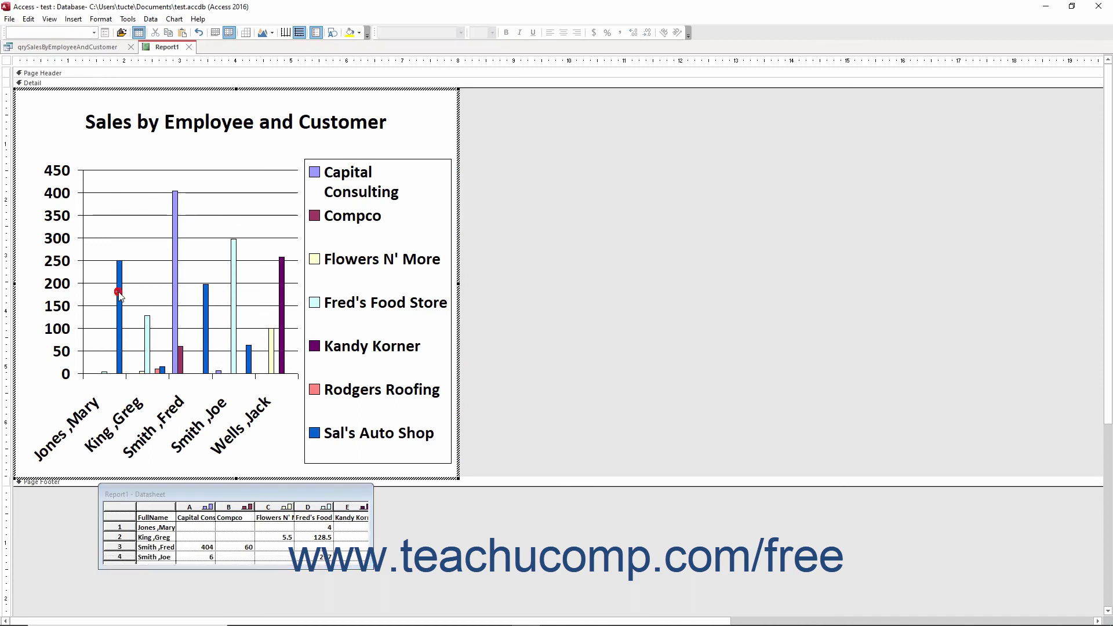
pyautogui.click(118, 293)
pyautogui.click(360, 33)
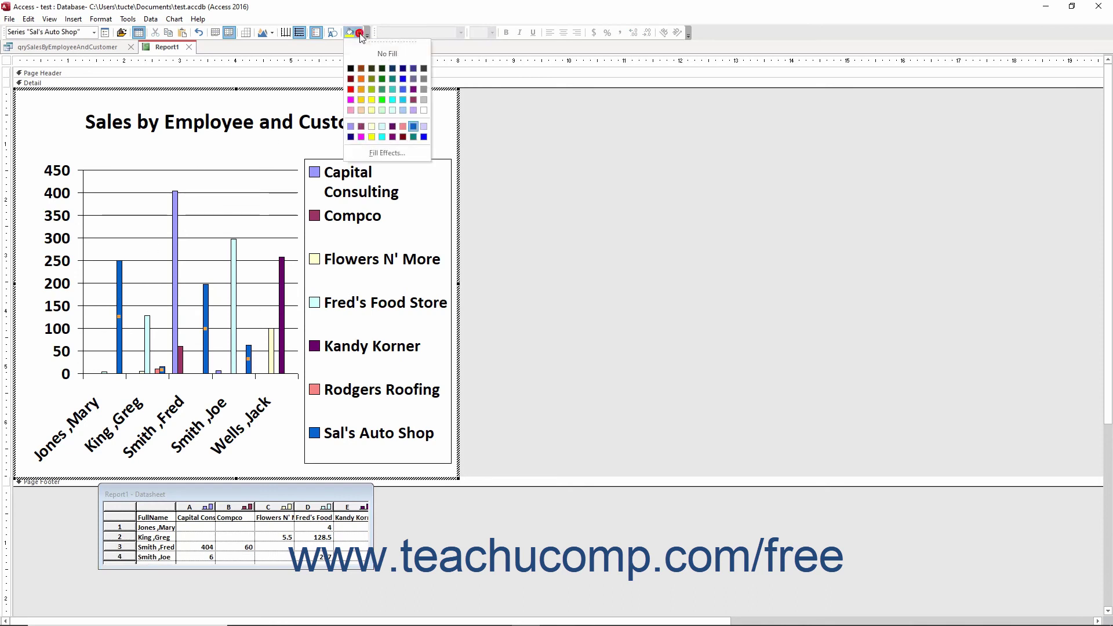
pyautogui.click(372, 101)
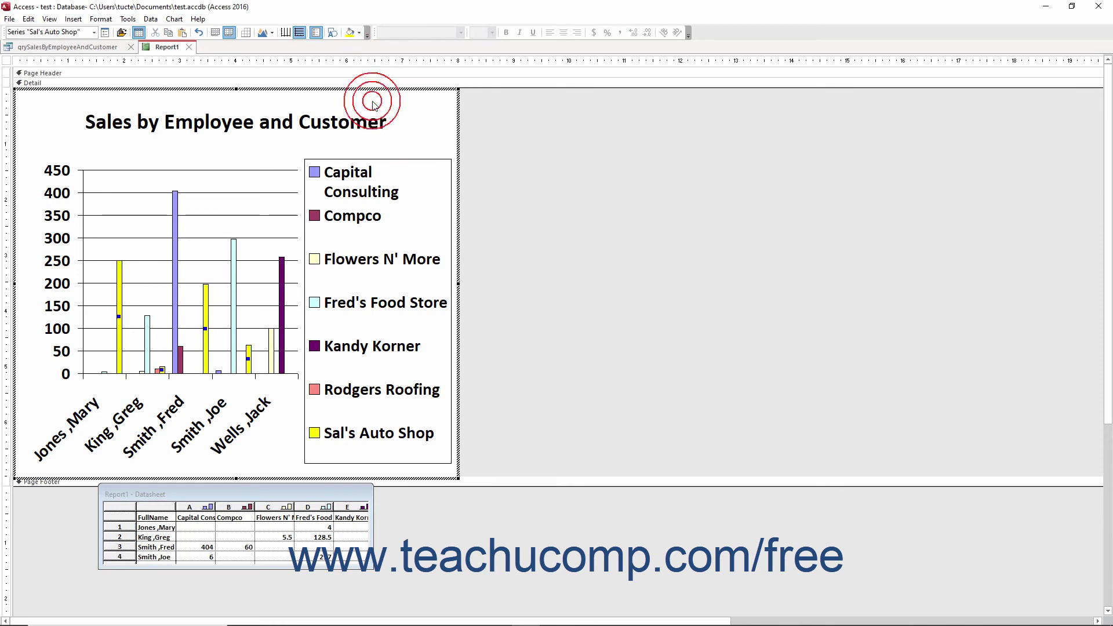
pyautogui.click(223, 491)
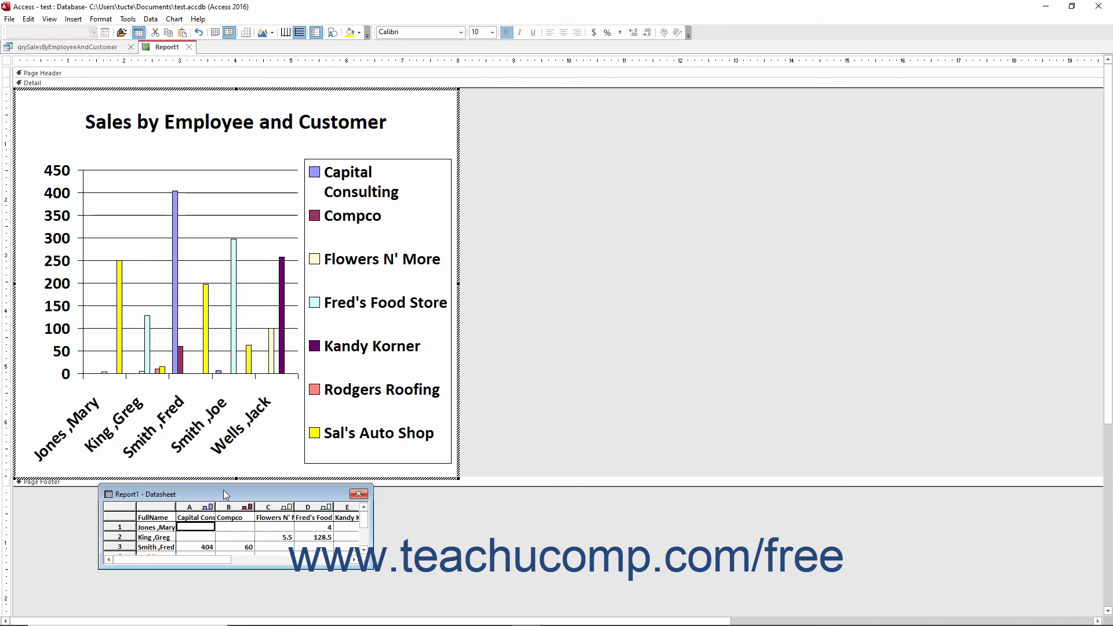
pyautogui.click(528, 321)
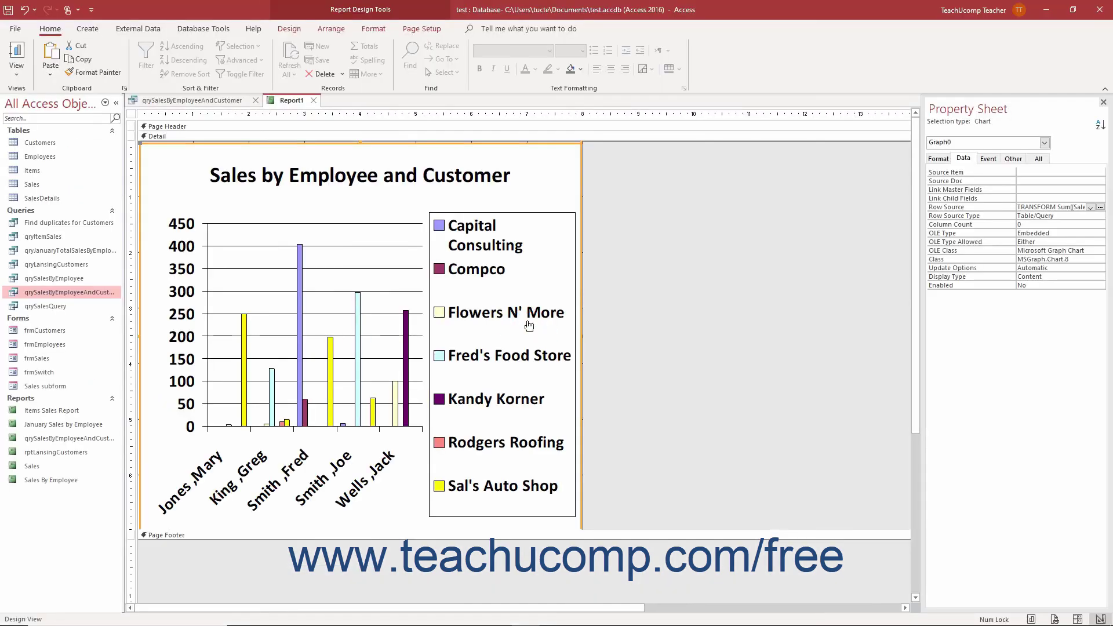
# - Switch Report1 to Report View to display the finished chart
pyautogui.click(28, 75)
pyautogui.click(44, 103)
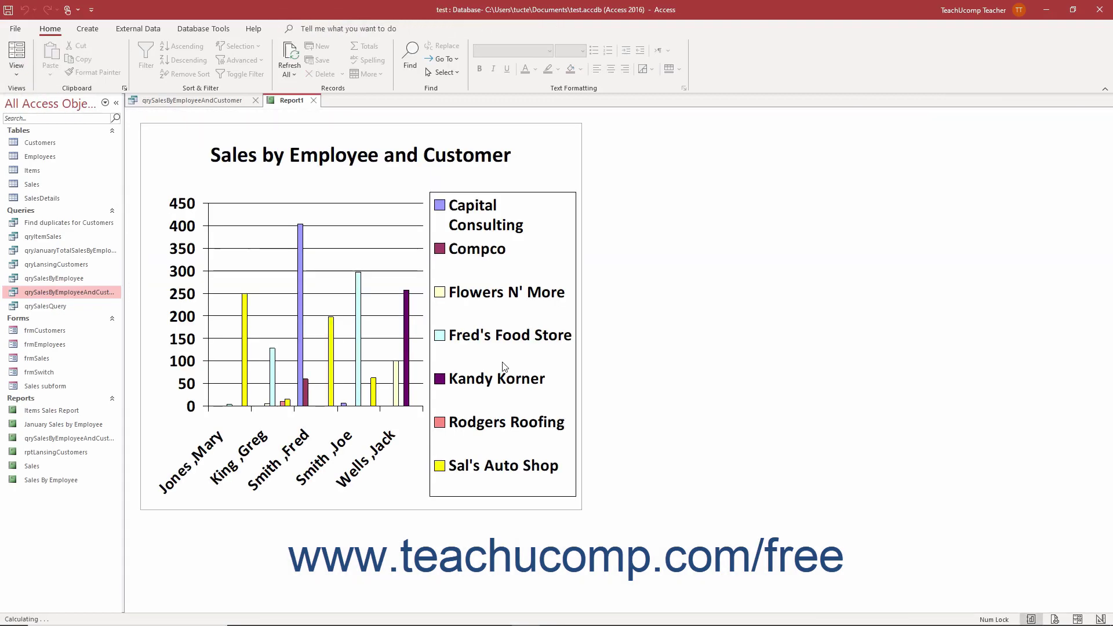